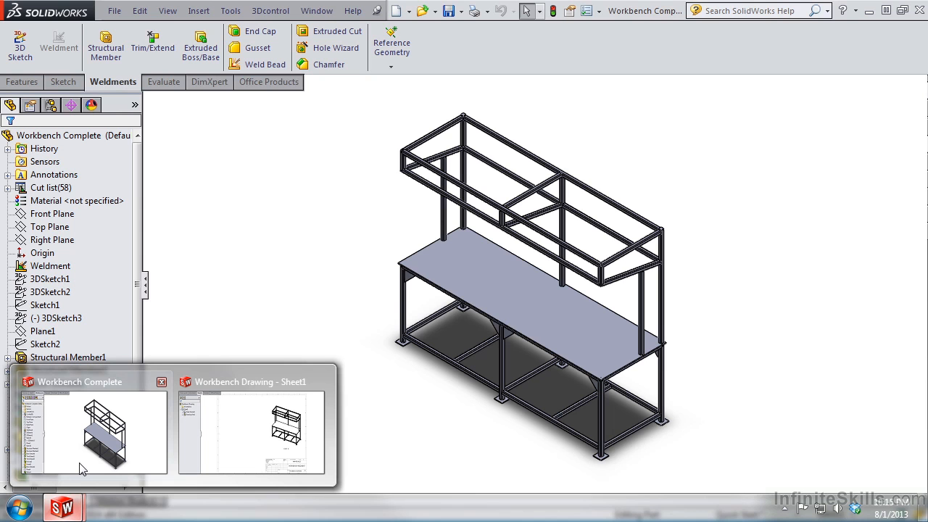
Step: In the Workbench Complete part, define a 4 mm weld bead path with tangent propagation where the front left leg meets its base plate
mouse_move(214, 465)
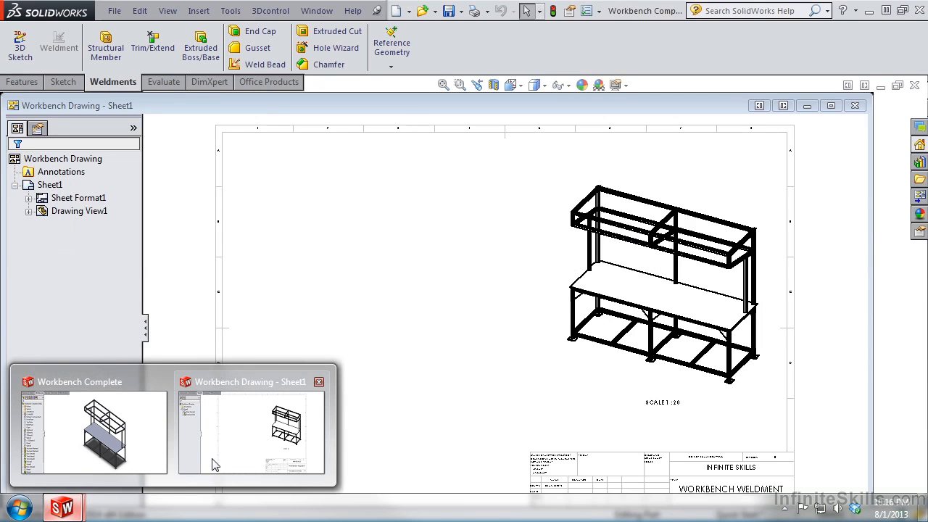
left_click(152, 452)
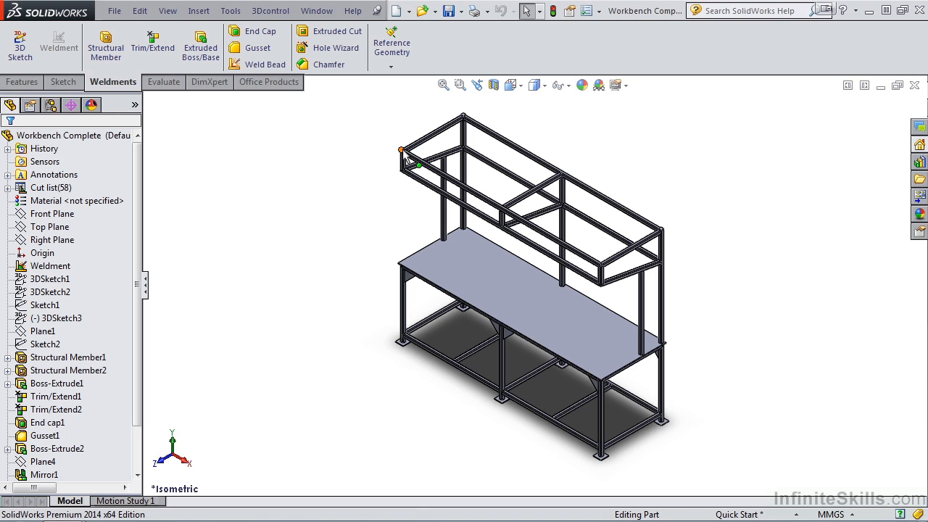
scroll(516, 353, "up", 5)
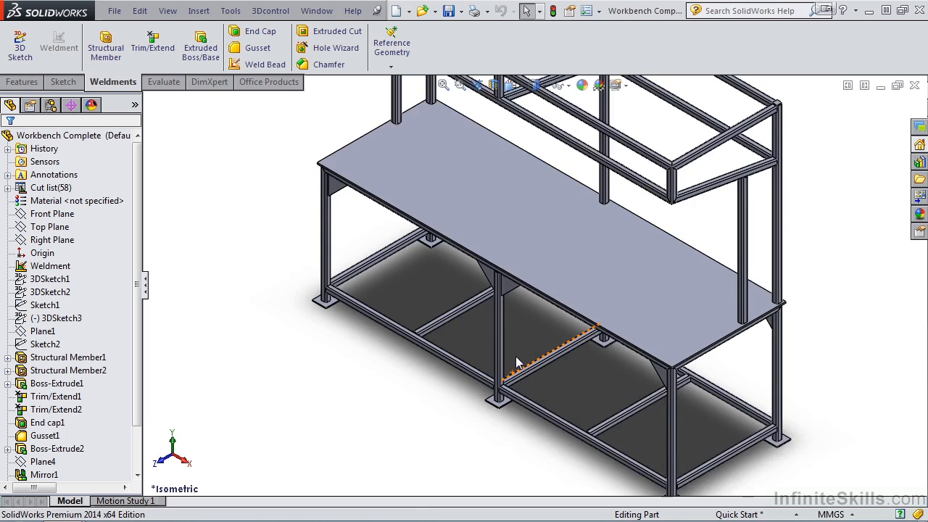
middle_click_drag(513, 340, 409, 338)
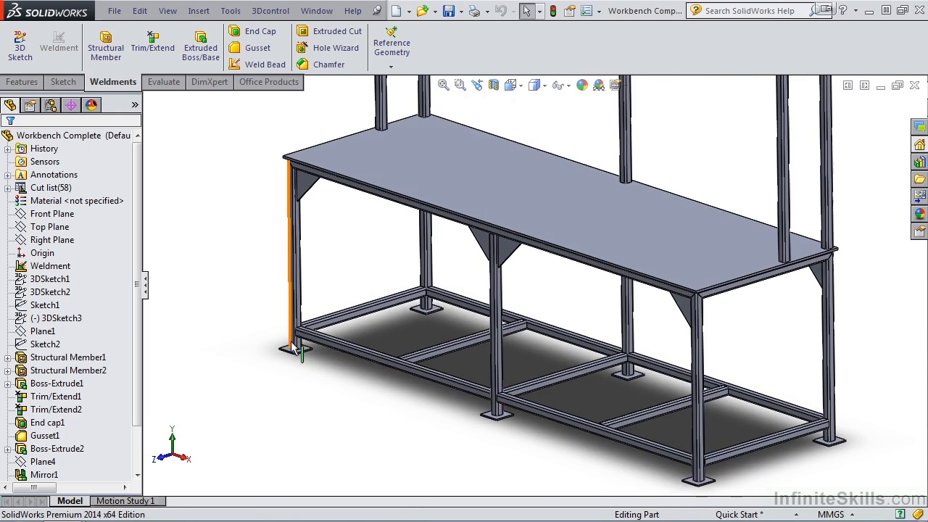
scroll(319, 348, "up", 5)
scroll(340, 334, "up", 5)
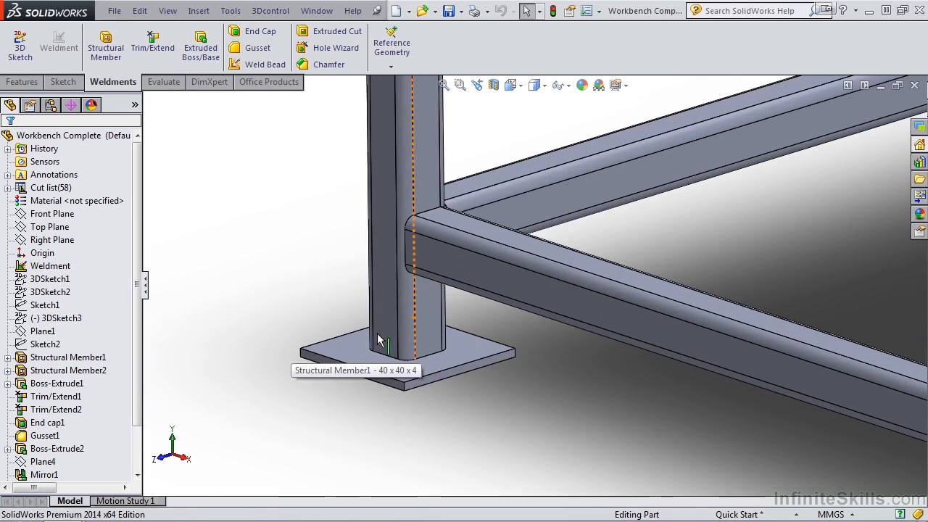
left_click(262, 66)
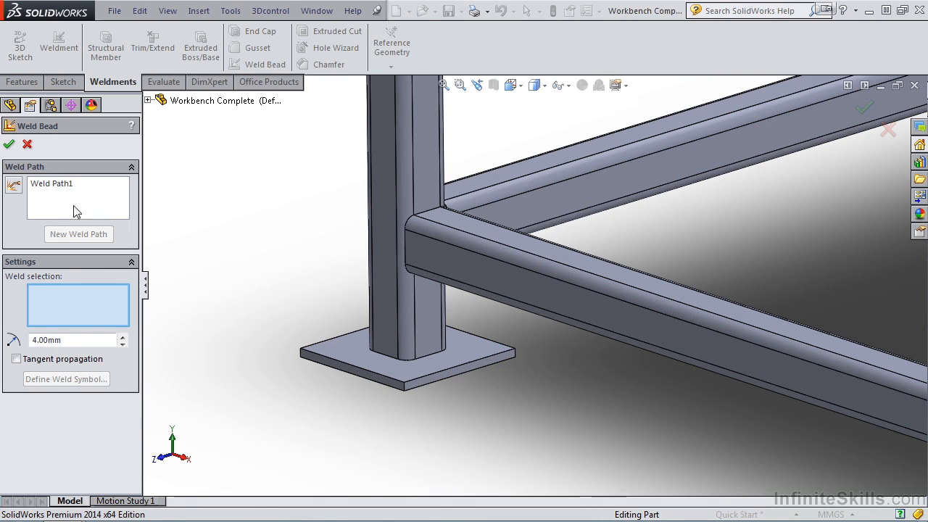
left_click(17, 191)
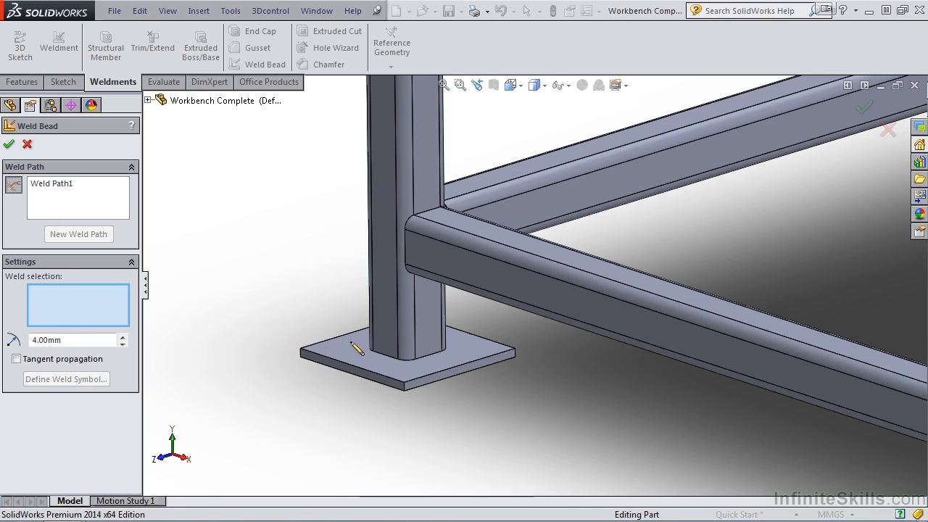
left_click_drag(382, 345, 382, 359)
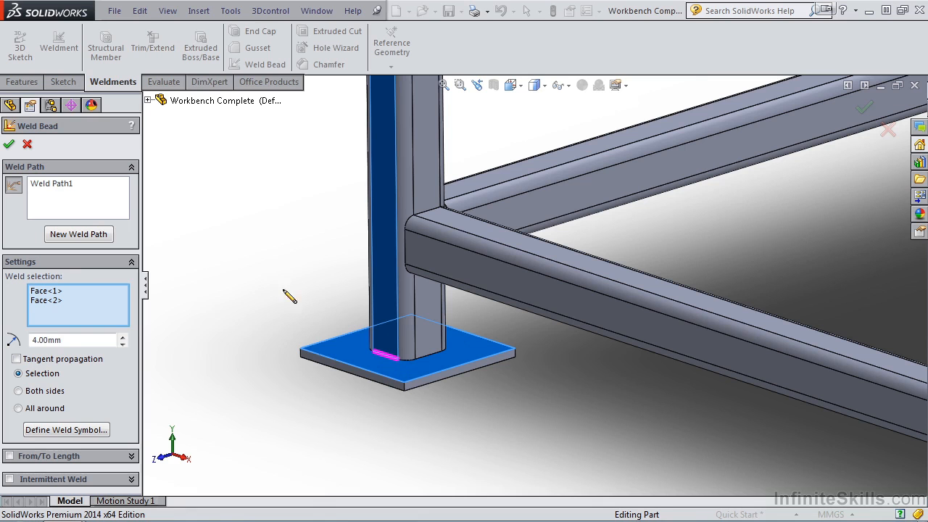
left_click(16, 359)
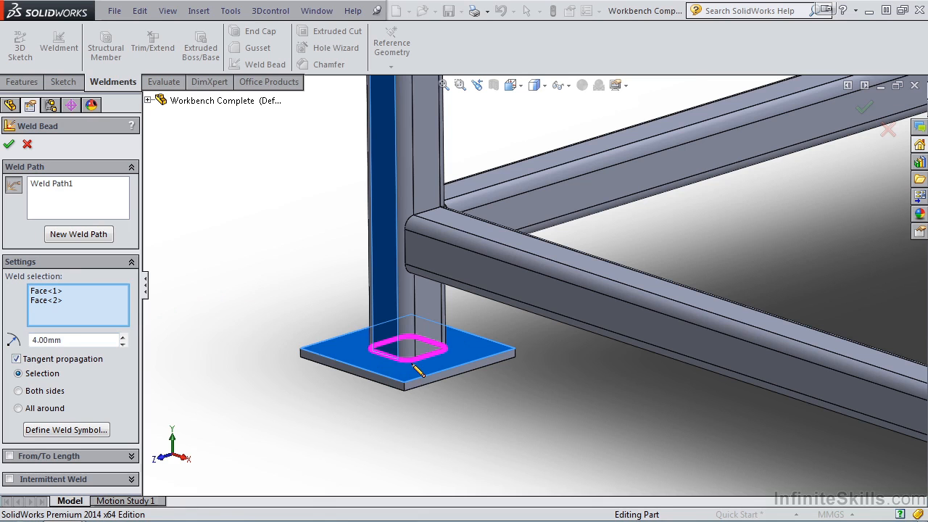
Step: Review the weld symbol definition and the available ANSI weld symbols for the leg's weld path, keeping the fillet symbol
left_click(69, 430)
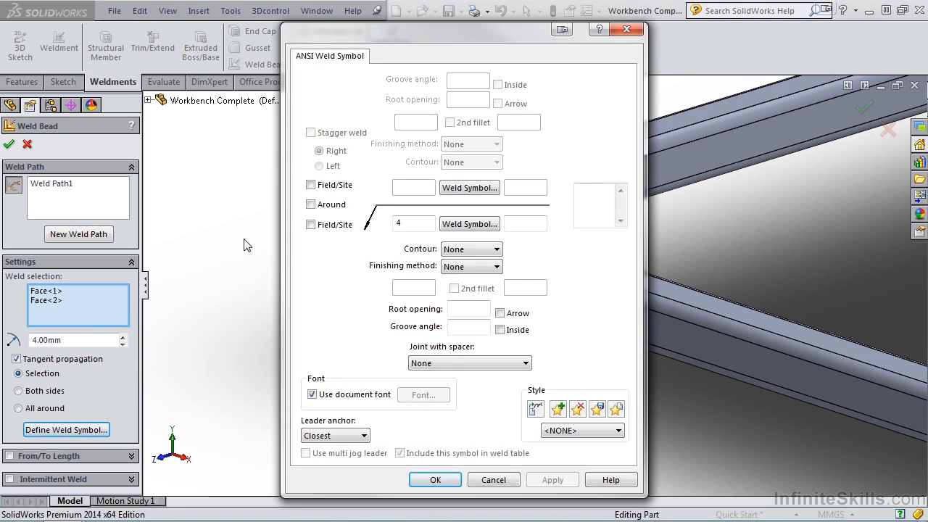
left_click(470, 226)
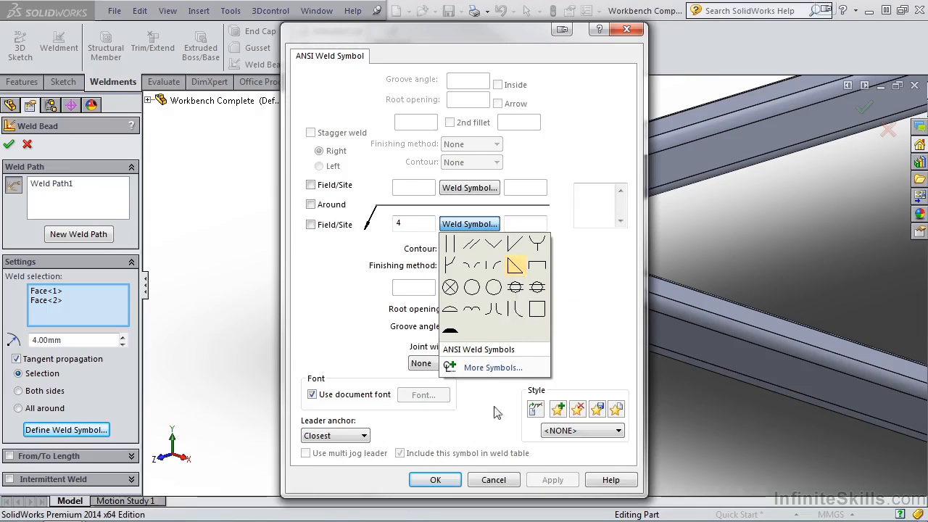
left_click(447, 482)
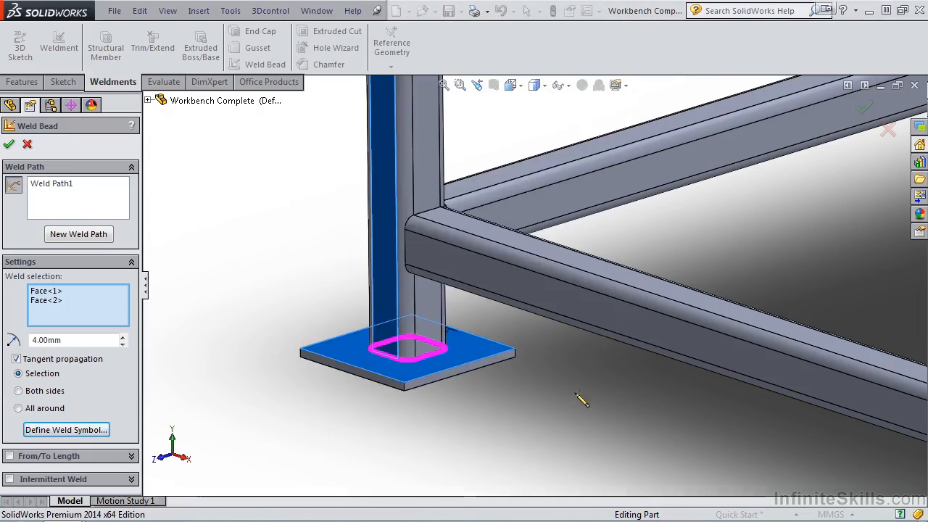
Step: Add smart weld paths around the base plate joints of the rear left leg and the two middle legs
scroll(590, 405, "up", 5)
left_click_drag(690, 242, 698, 253)
left_click_drag(816, 433, 826, 447)
scroll(863, 394, "up", 5)
scroll(803, 337, "down", 6)
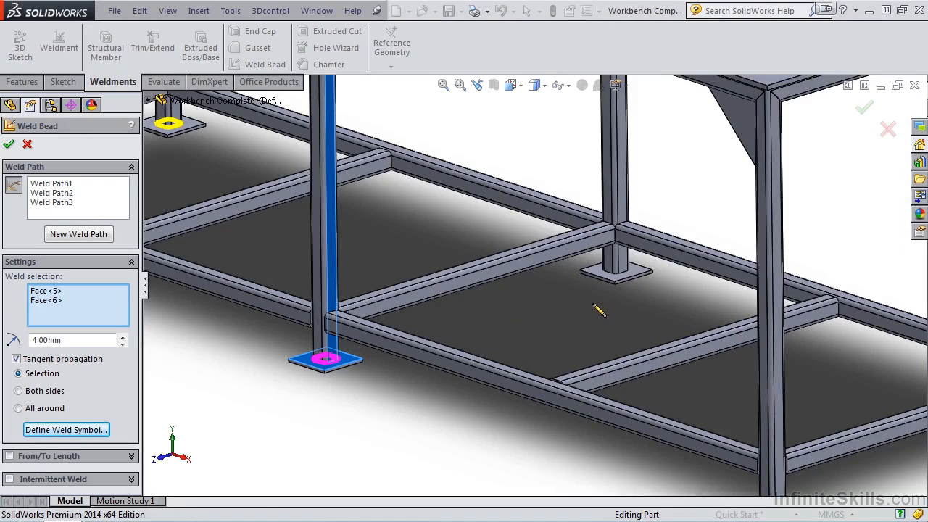
left_click_drag(626, 273, 622, 277)
scroll(652, 364, "up", 4)
scroll(652, 365, "down", 2)
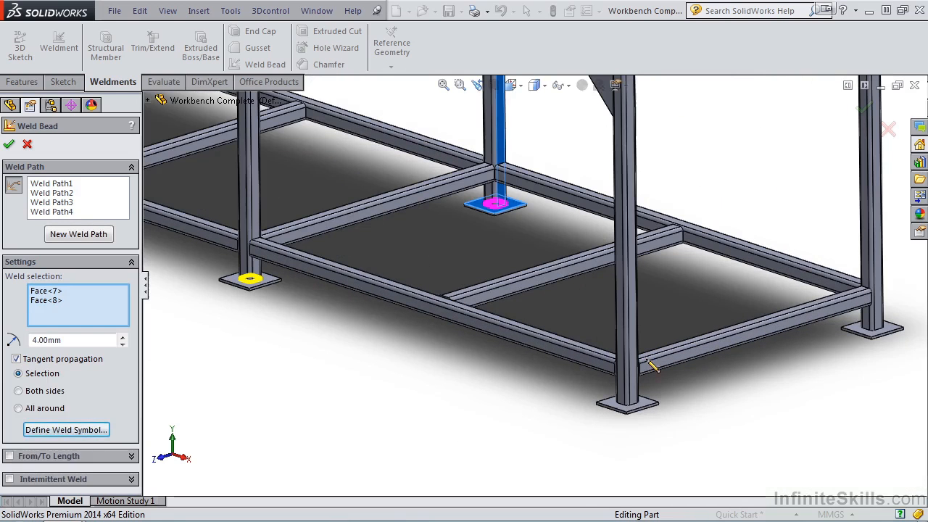
Step: Add weld paths around the base plate joints of the two right-end legs and create all the weld beads
left_click_drag(634, 397, 627, 407)
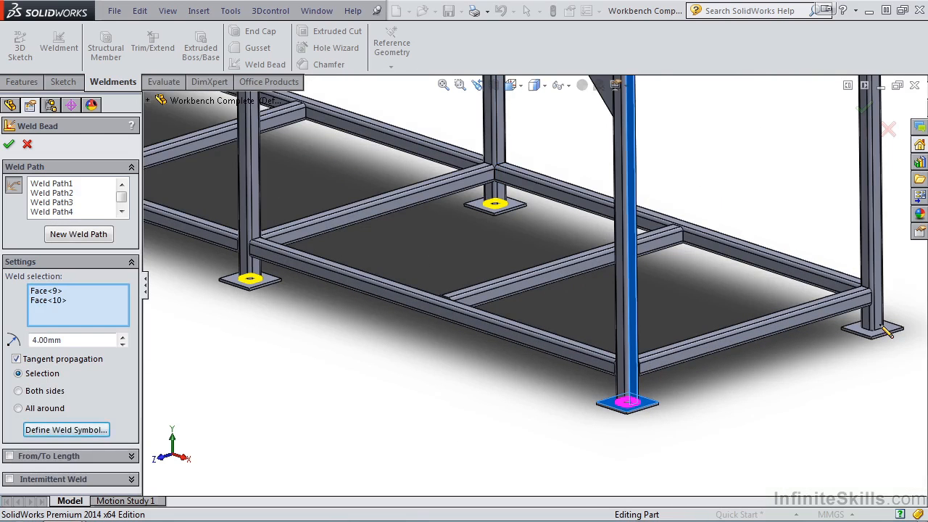
left_click_drag(887, 330, 888, 333)
left_click(887, 334)
scroll(395, 209, "up", 3)
scroll(366, 224, "down", 3)
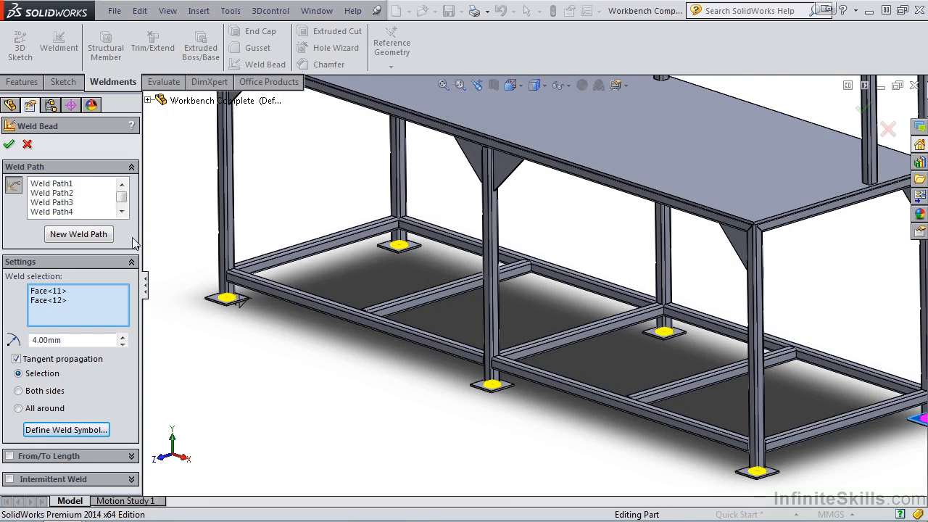
left_click(121, 197)
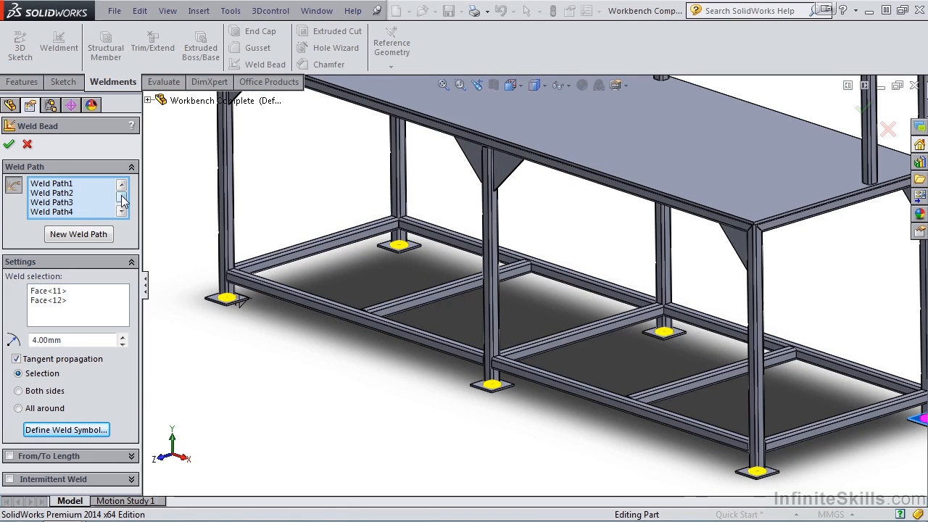
left_click_drag(122, 202, 121, 207)
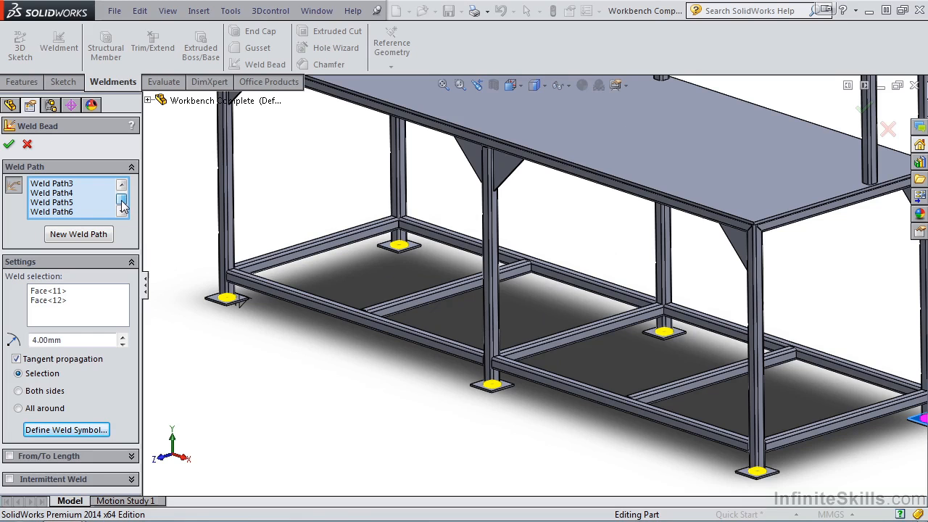
left_click(8, 147)
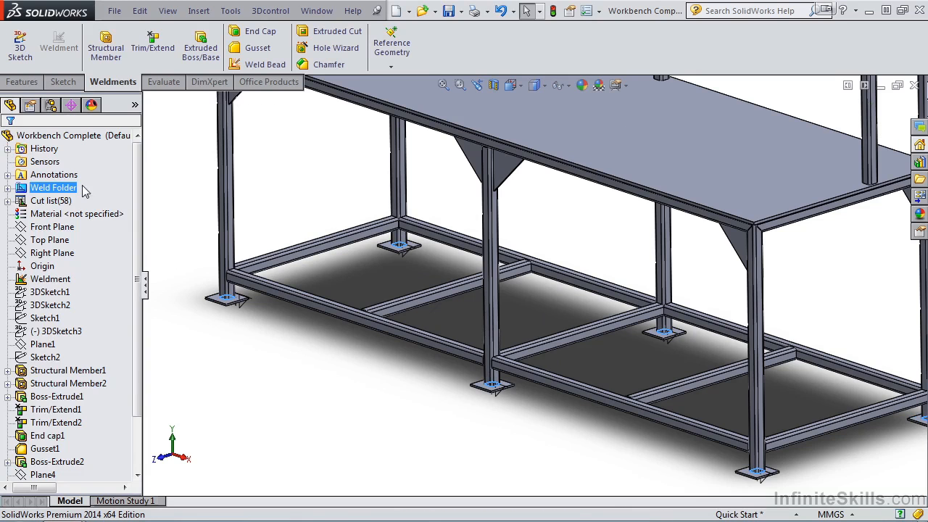
Step: Expand the Weld Folder and its 4 mm fillet weld group to examine the individual weld beads
left_click(7, 188)
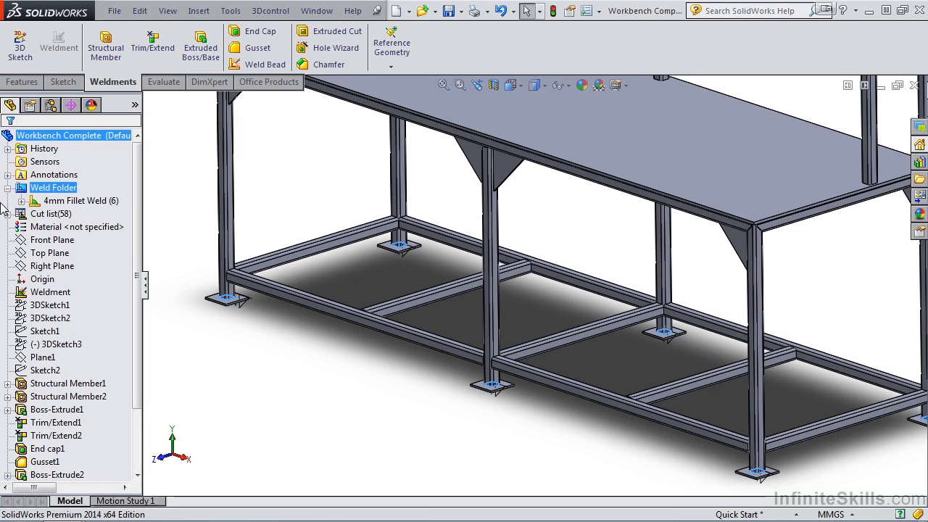
left_click(21, 200)
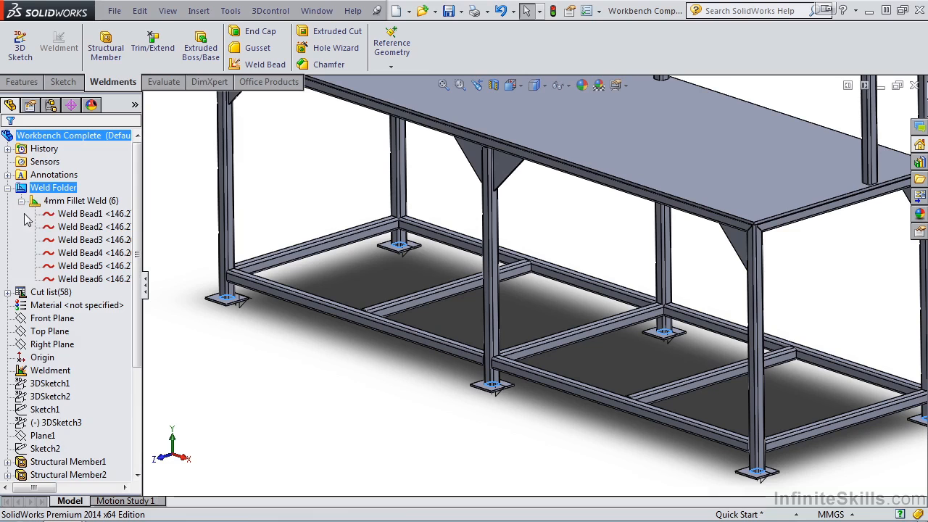
left_click(72, 254)
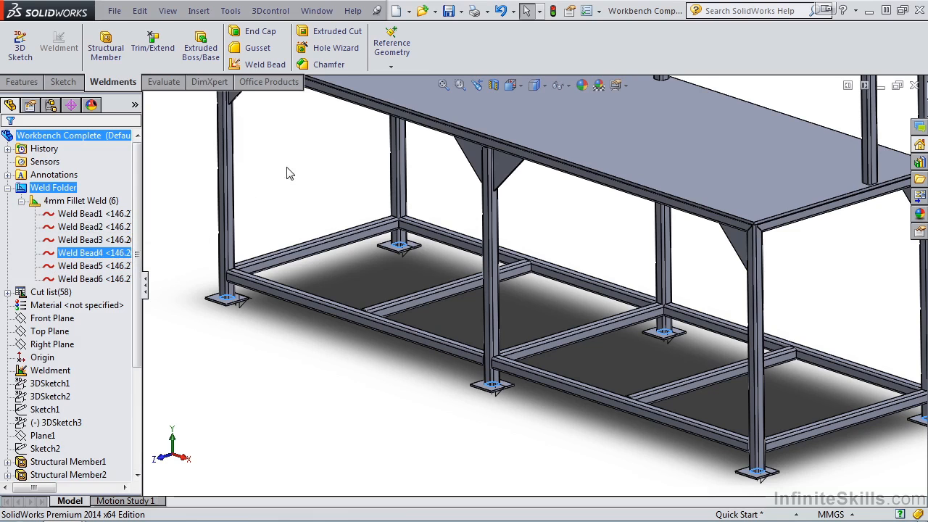
Step: Create 4 mm weld beads on both sides of the left corner gusset, along its joints with the leg and the tabletop frame rail
scroll(358, 128, "down", 6)
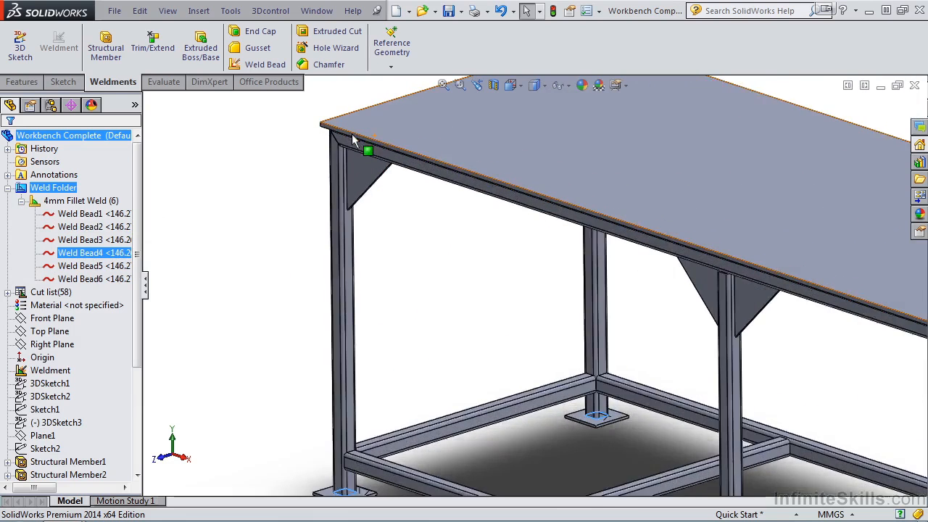
middle_click_drag(426, 217, 445, 126)
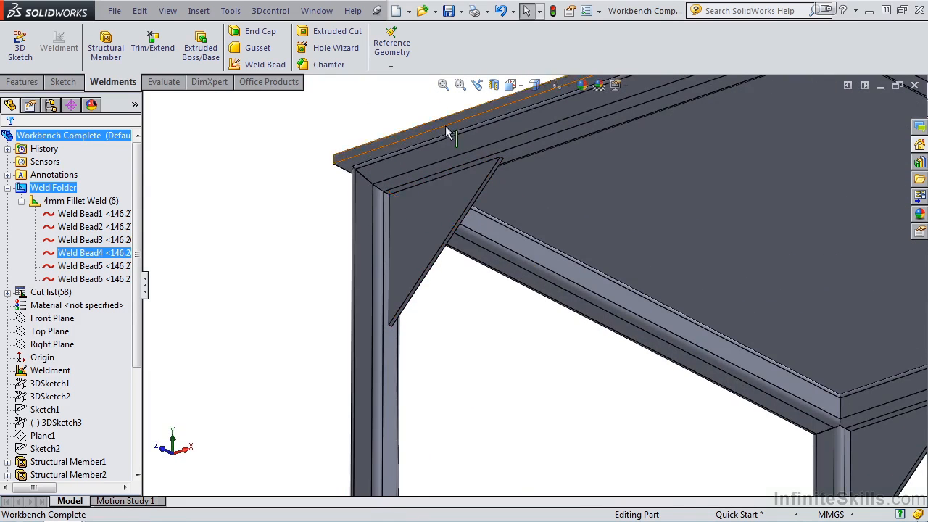
left_click(256, 66)
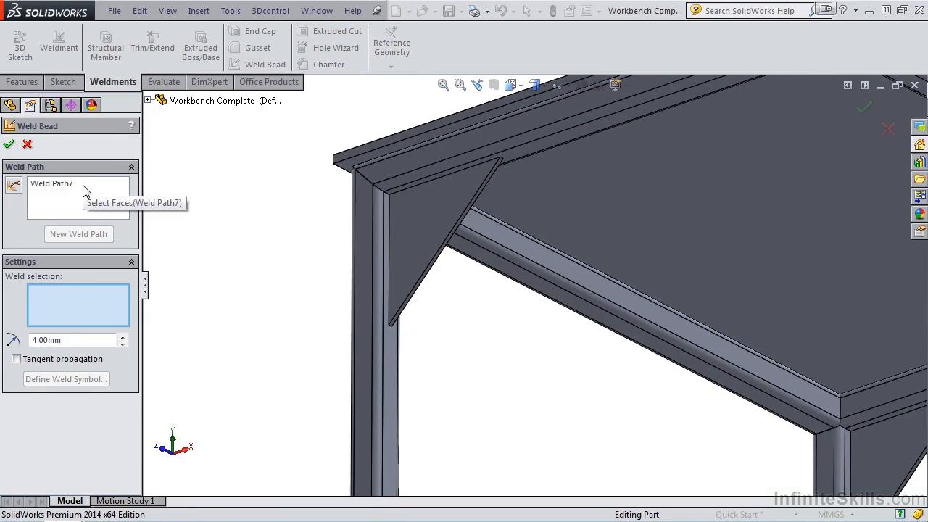
left_click(14, 186)
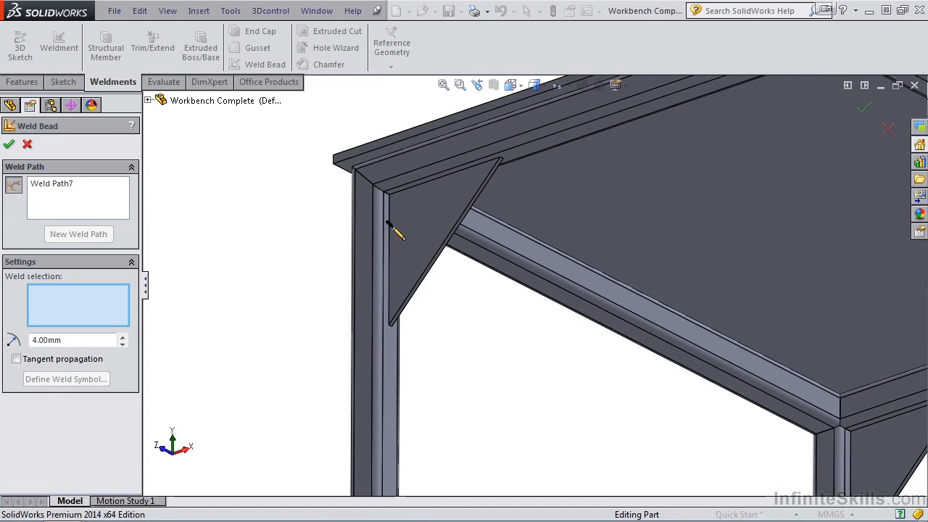
left_click_drag(392, 229, 418, 236)
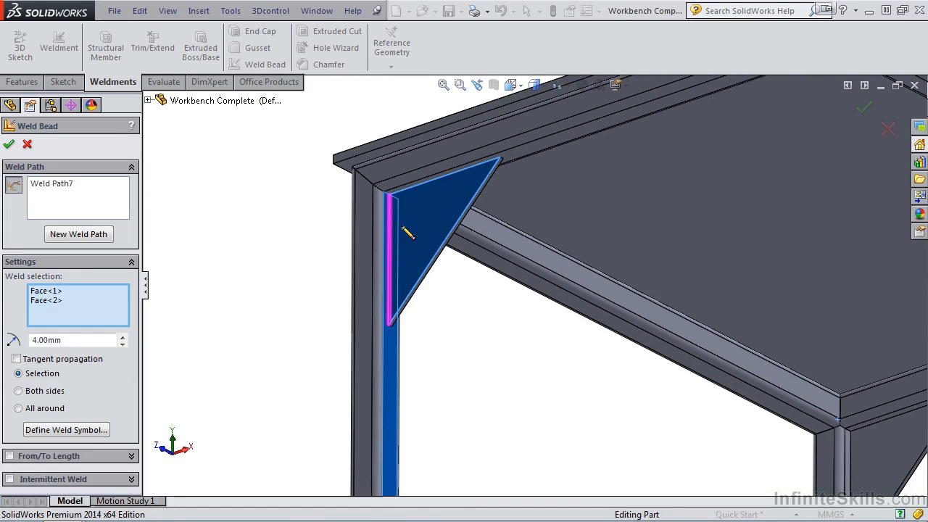
scroll(408, 240, "down", 5)
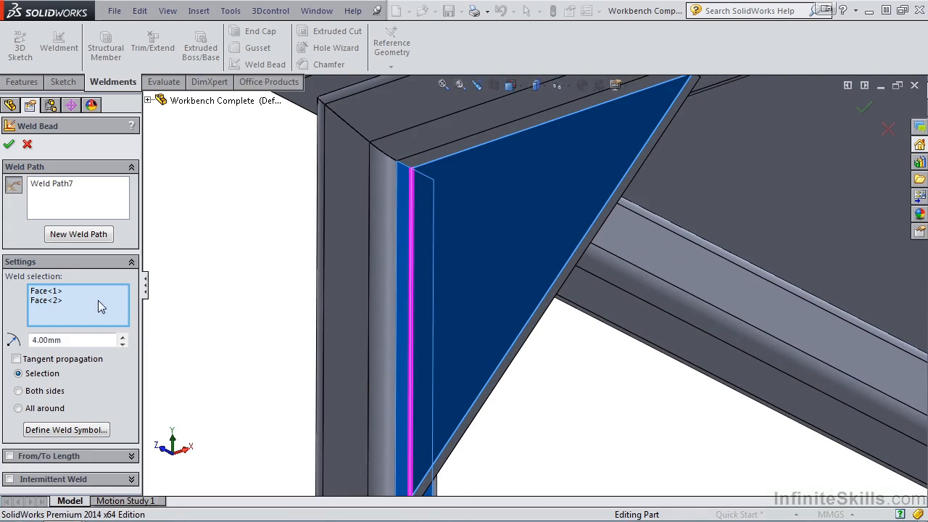
left_click(19, 392)
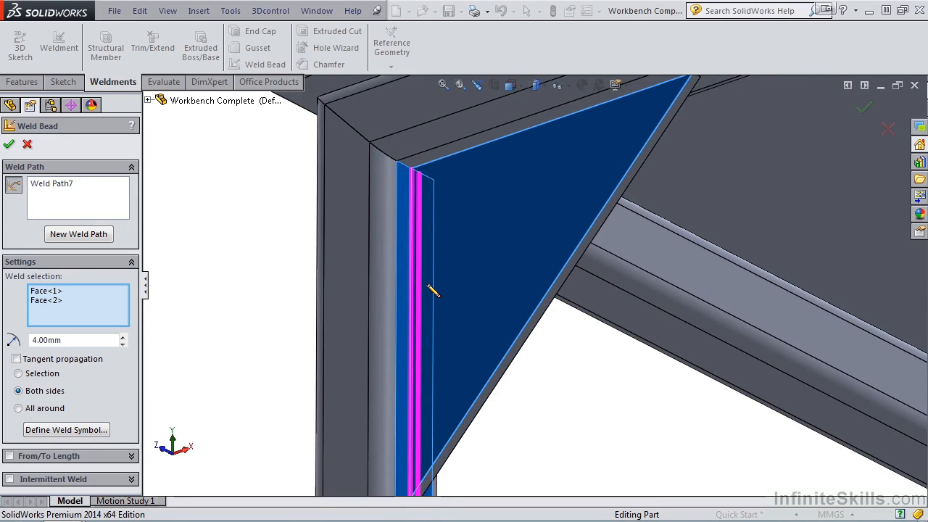
left_click_drag(485, 140, 496, 155)
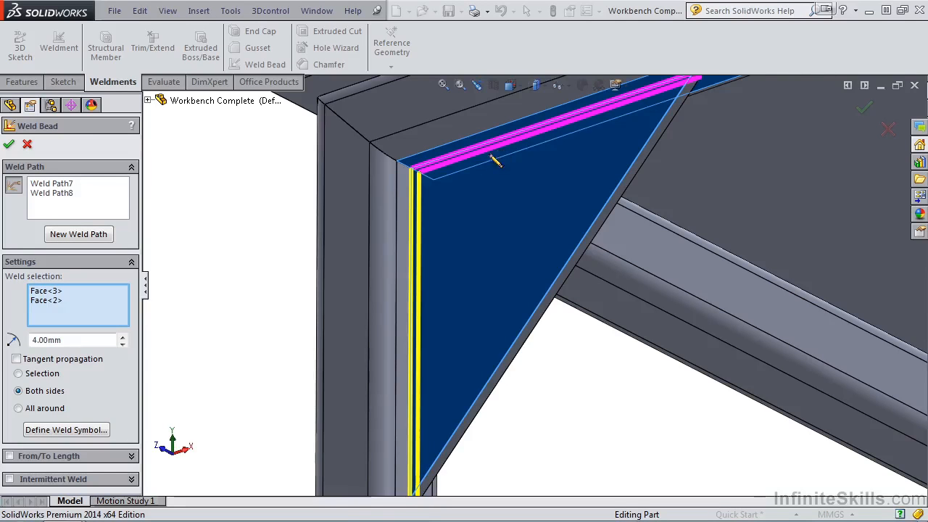
left_click(8, 144)
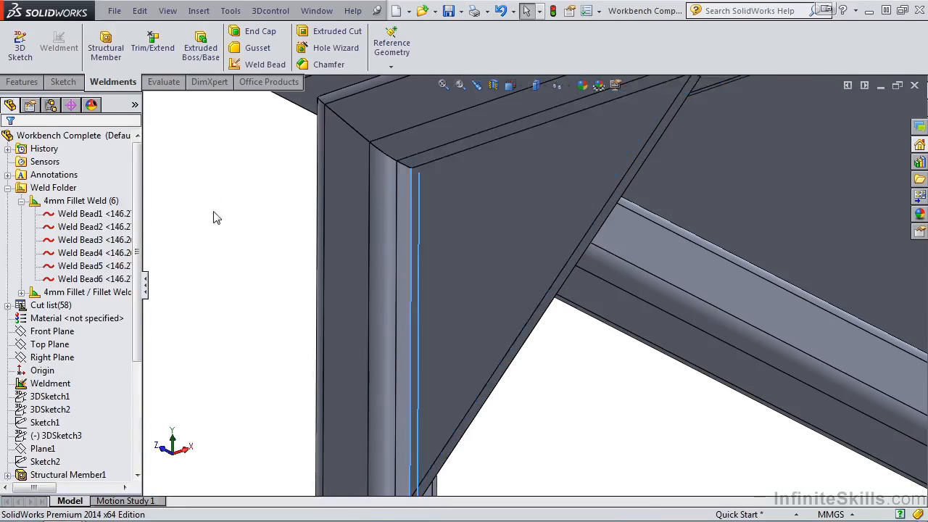
Step: Add three 4 mm smart weld paths with tangent propagation at the upper frame's front-left top corner, between the side rail, front rail and upright
scroll(507, 304, "up", 5)
scroll(522, 289, "up", 4)
scroll(540, 212, "down", 6)
middle_click_drag(511, 249, 544, 264)
scroll(544, 264, "down", 3)
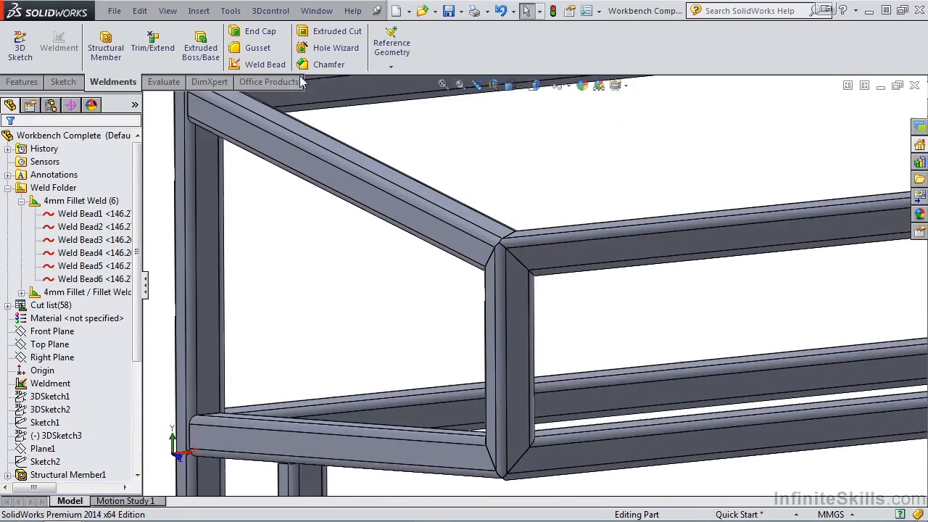
left_click(255, 65)
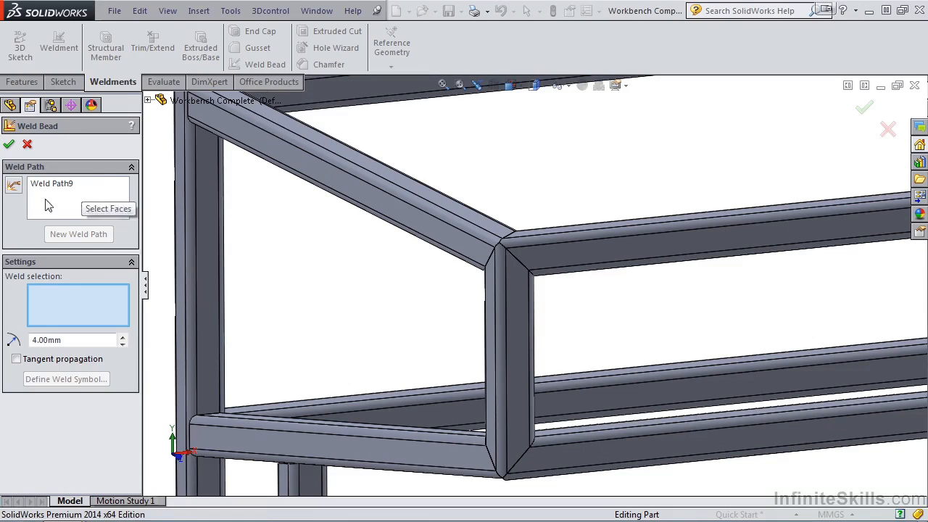
left_click(14, 186)
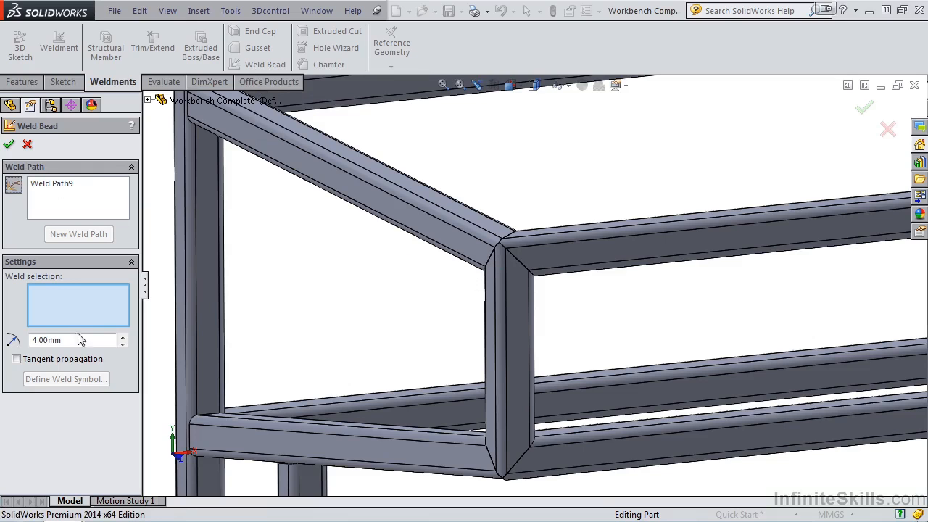
left_click(16, 359)
left_click_drag(491, 266, 493, 268)
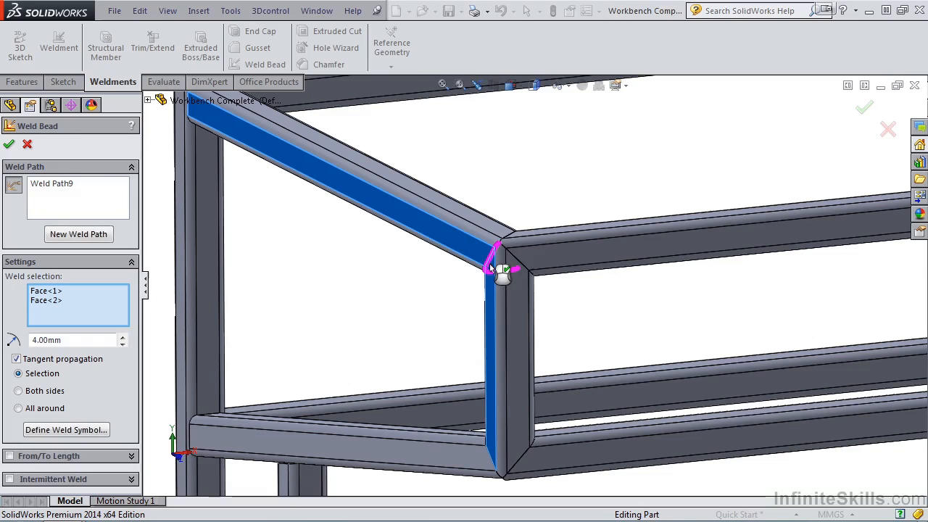
right_click(524, 271)
mouse_move(532, 276)
middle_mouse_down()
mouse_move(534, 227)
mouse_move(492, 296)
mouse_move(516, 274)
middle_mouse_up()
left_click_drag(499, 229, 508, 240)
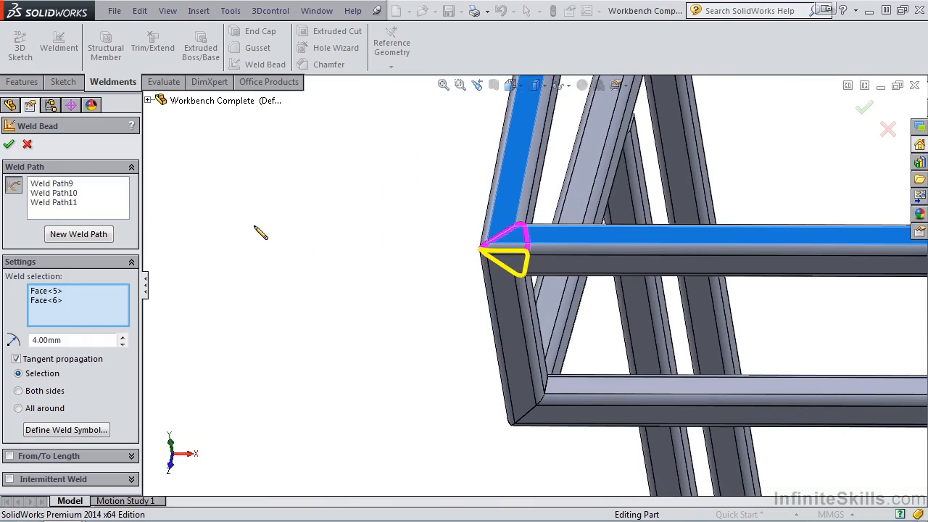
Step: Define a V Groove weld symbol for Weld Path9, joining the upper frame's side rail and upright
left_click(68, 184)
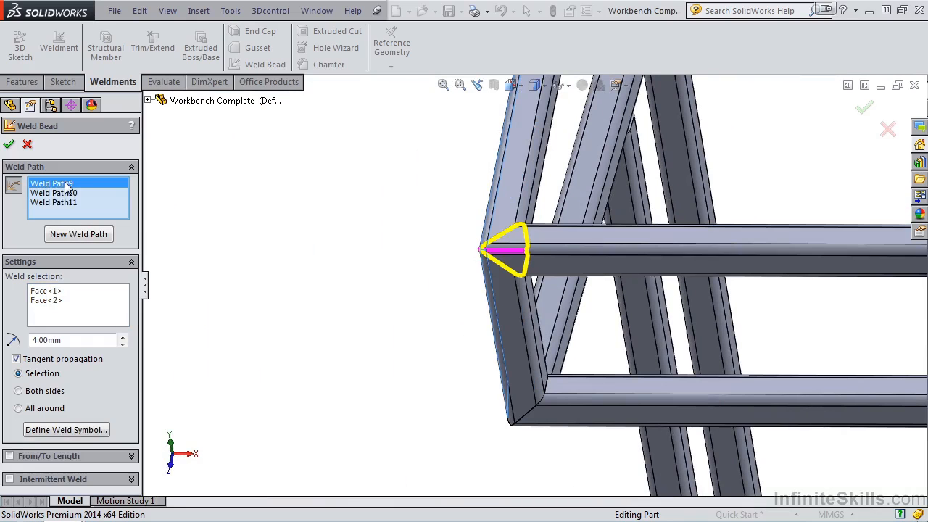
left_click(67, 429)
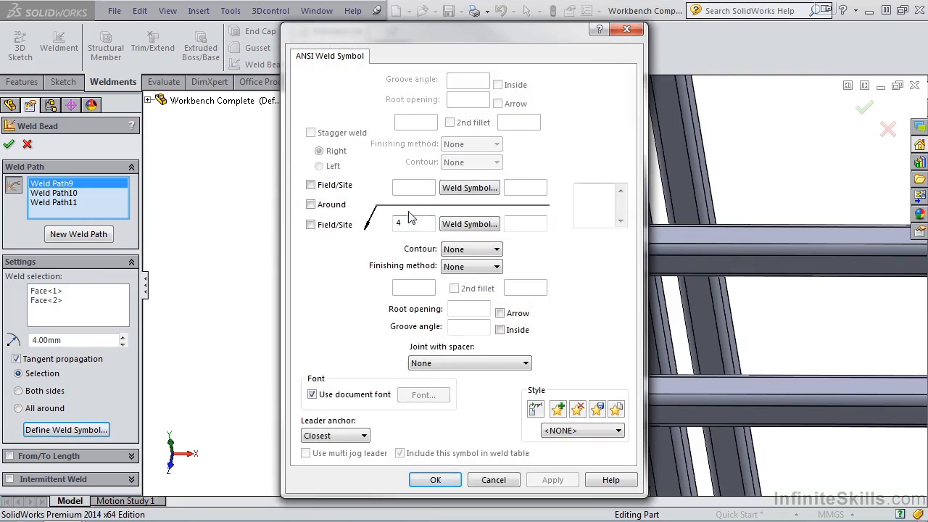
left_click(475, 226)
left_click(492, 246)
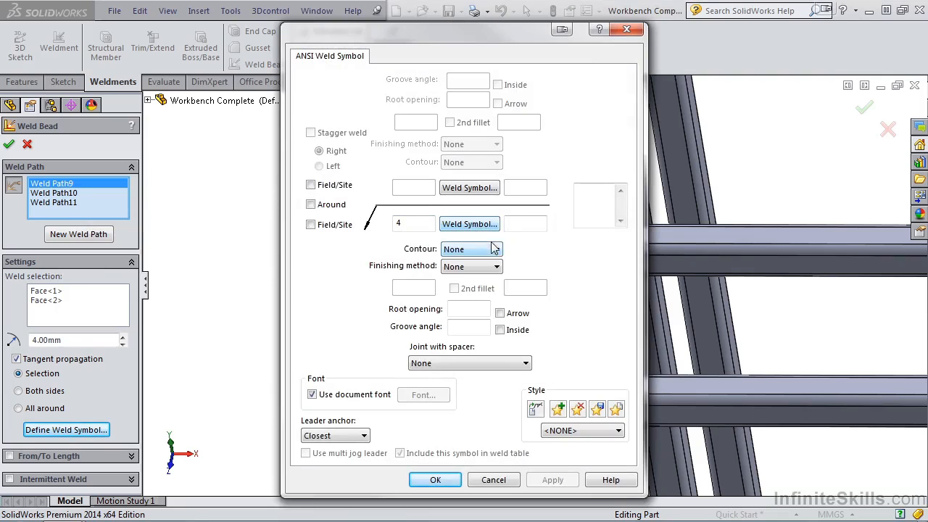
left_click(437, 479)
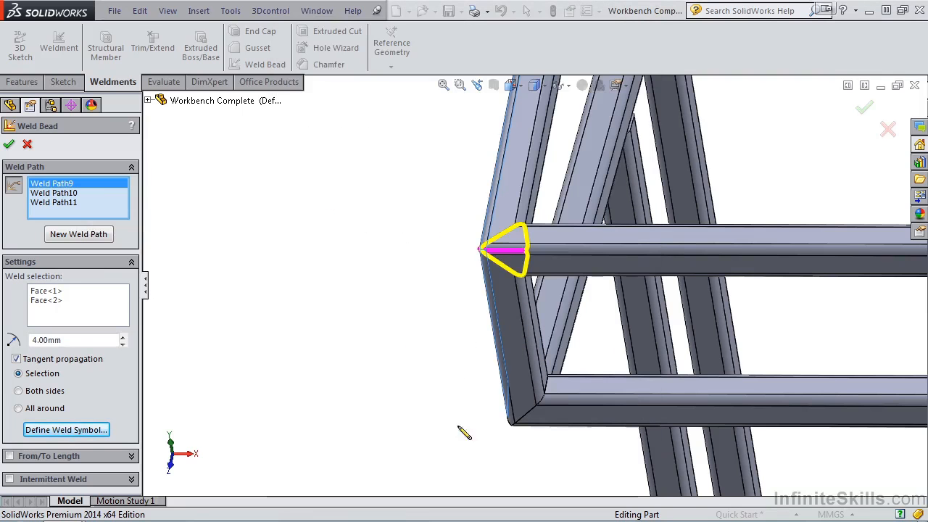
Step: Assign the V Groove weld symbol to Weld Path10, joining the upright and the front rail
left_click(70, 194)
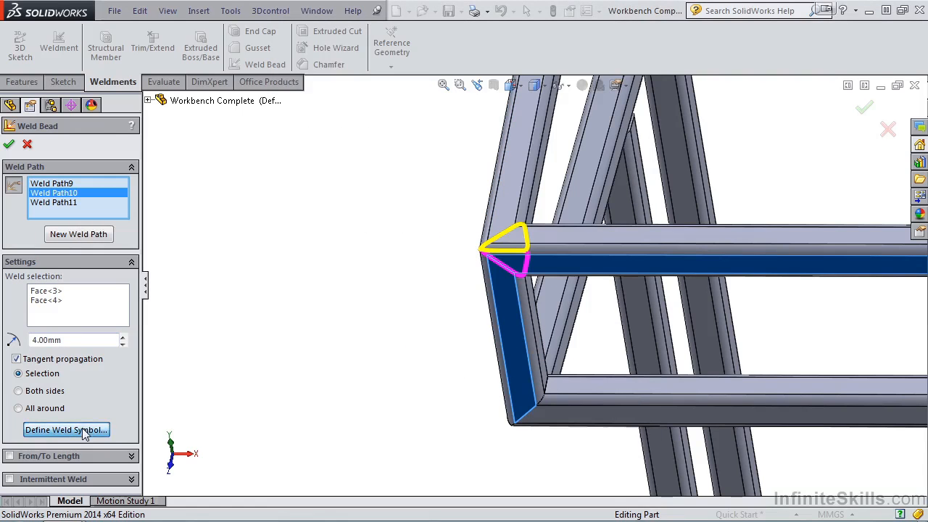
left_click(66, 430)
left_click(481, 225)
left_click(495, 250)
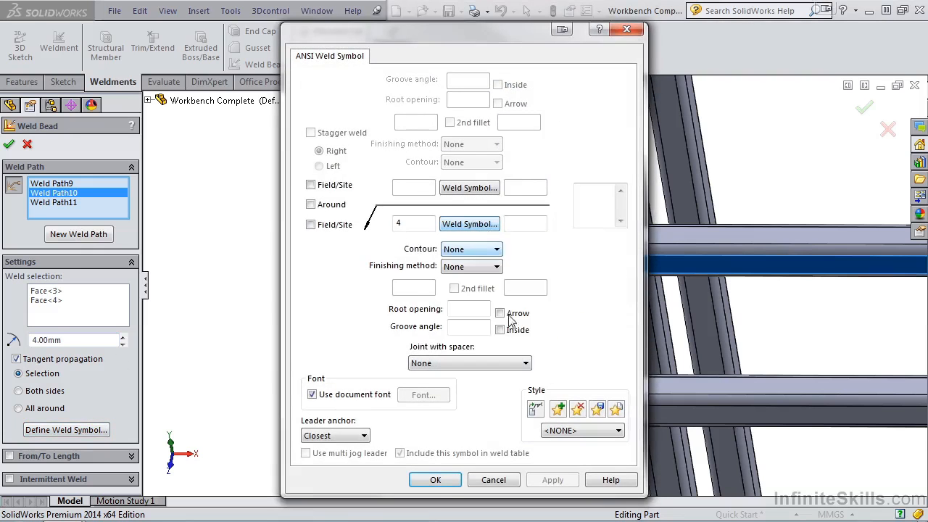
left_click(435, 479)
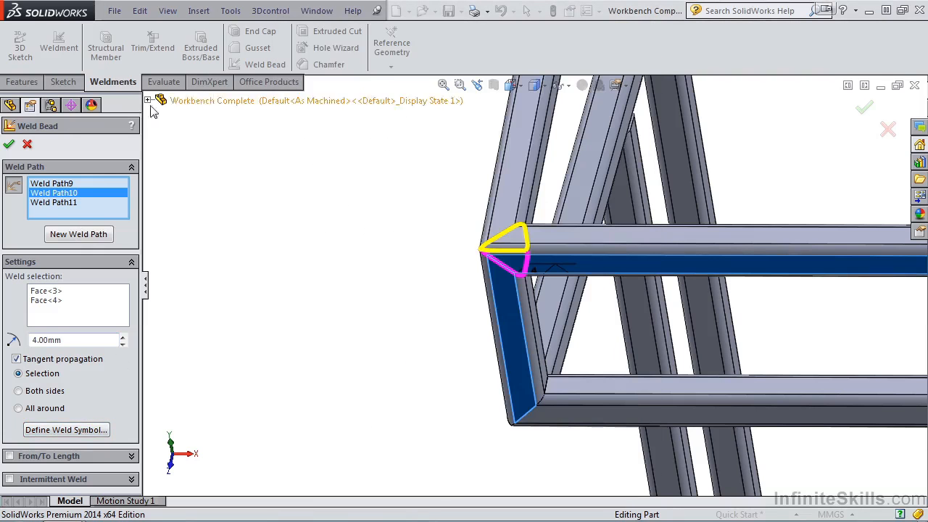
Step: Give Weld Path11, between the side and front rails, a V Groove weld symbol and create the three corner weld beads
left_click(71, 203)
left_click(77, 429)
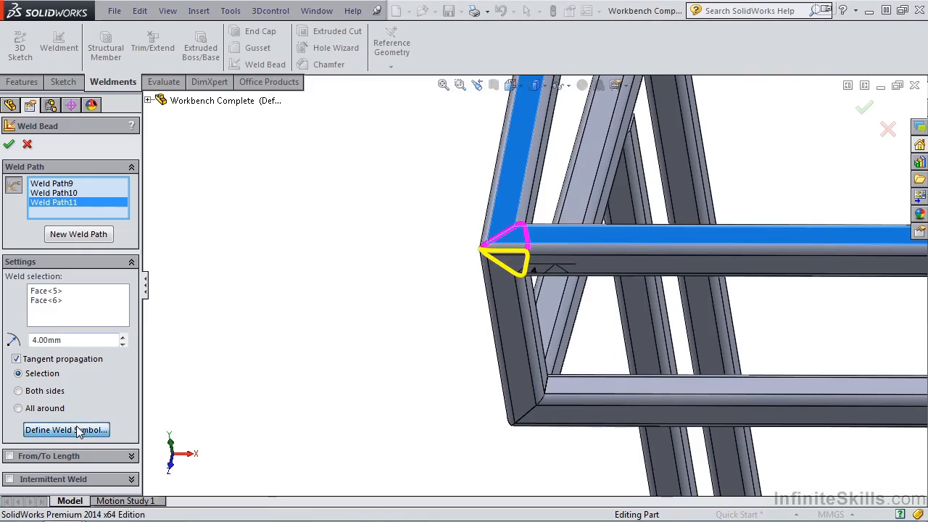
left_click(470, 225)
left_click(495, 250)
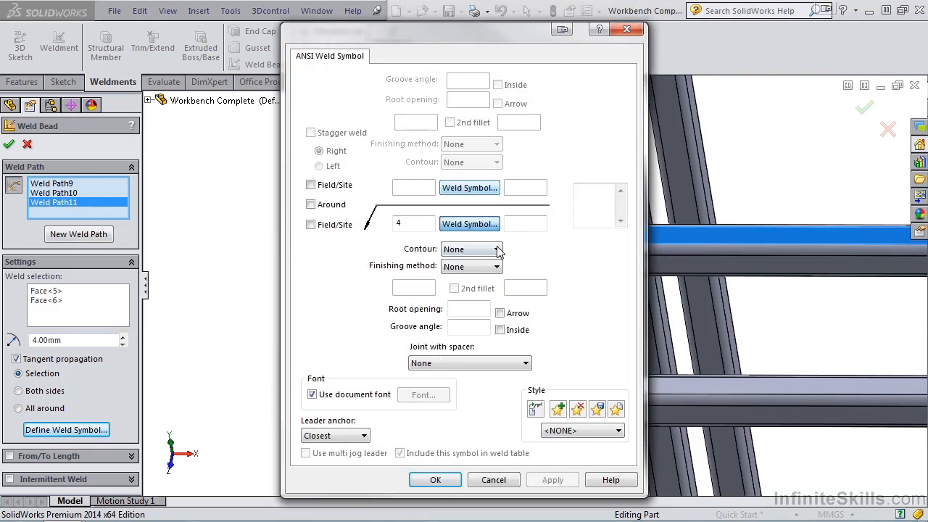
left_click(435, 479)
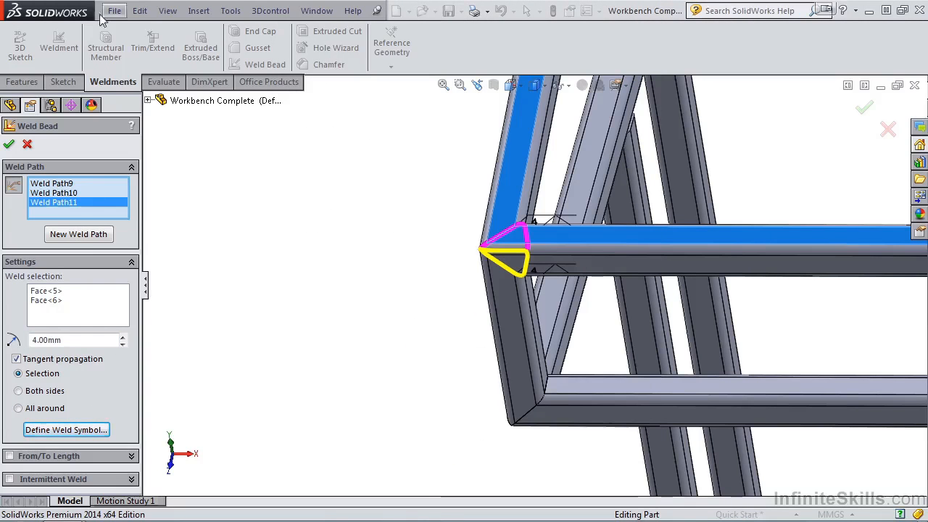
left_click(10, 146)
Step: Show the whole workbench in isometric view and expand the 4 mm Fillet / Fillet and V Groove weld groups to examine their beads
key("space")
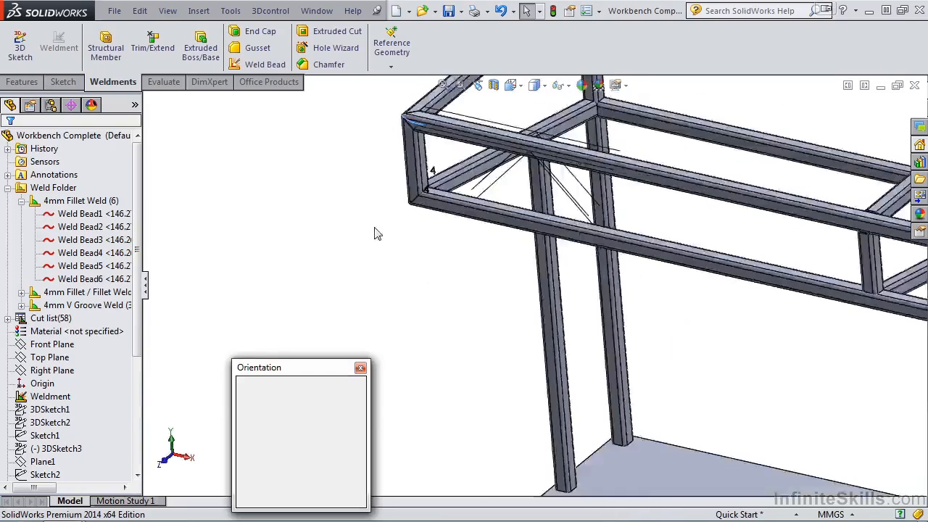
left_click(545, 224)
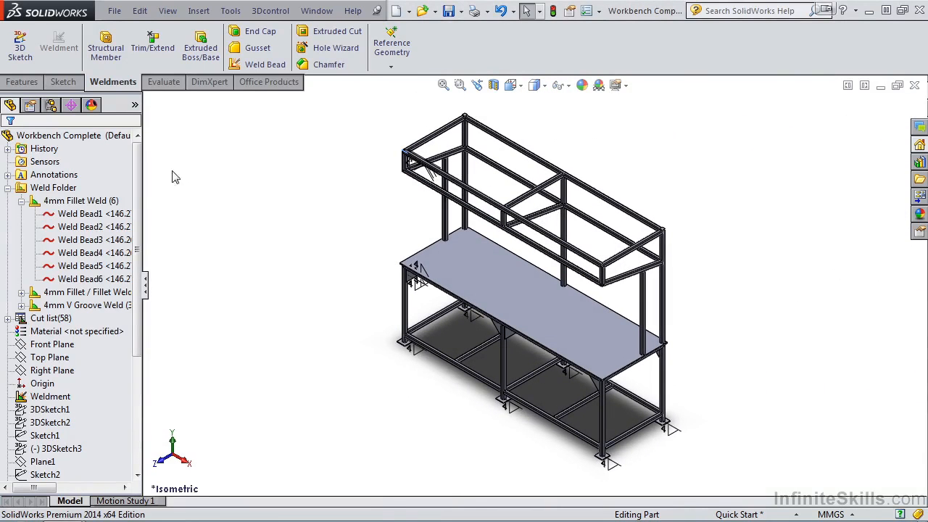
left_click(21, 293)
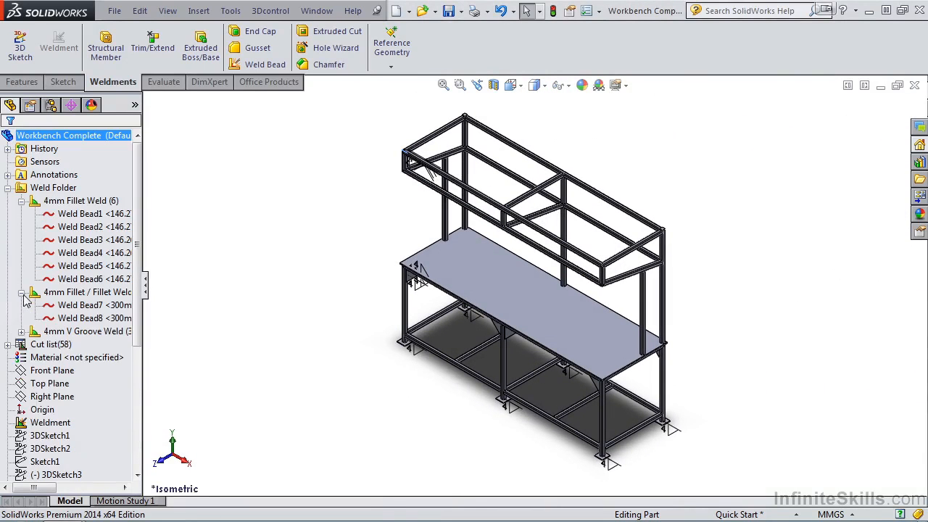
left_click(21, 331)
left_click(95, 344)
left_click(116, 317, "ctrl")
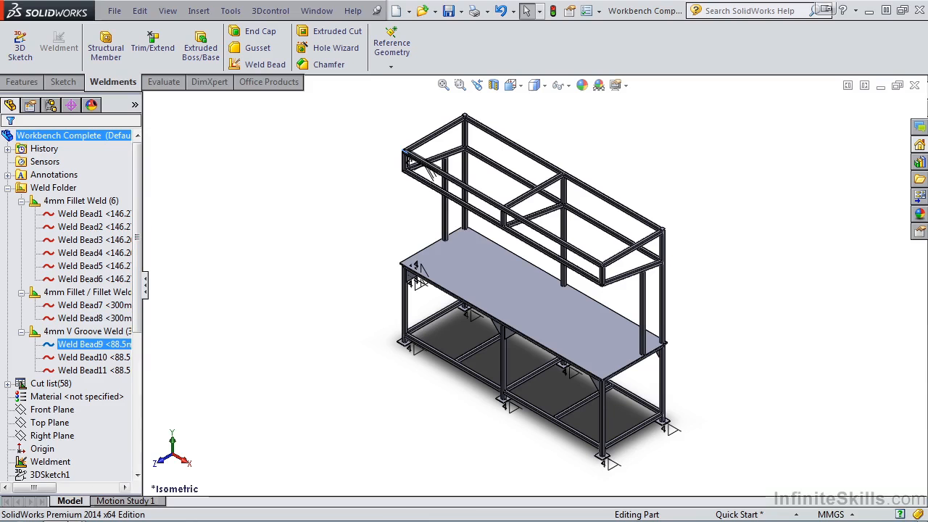
Step: Switch to the Workbench Drawing and insert a Weld Table from the workbench view at the upper-left corner of the sheet border
mouse_move(62, 507)
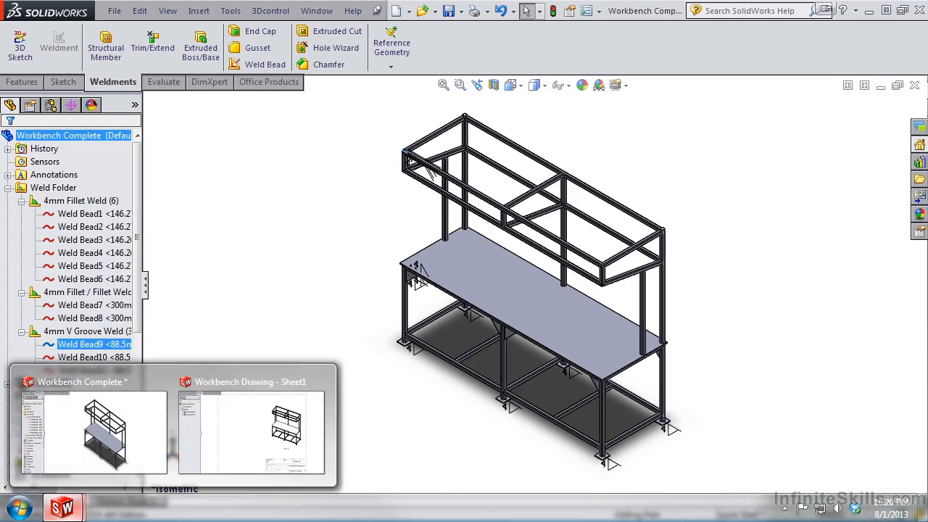
left_click(246, 447)
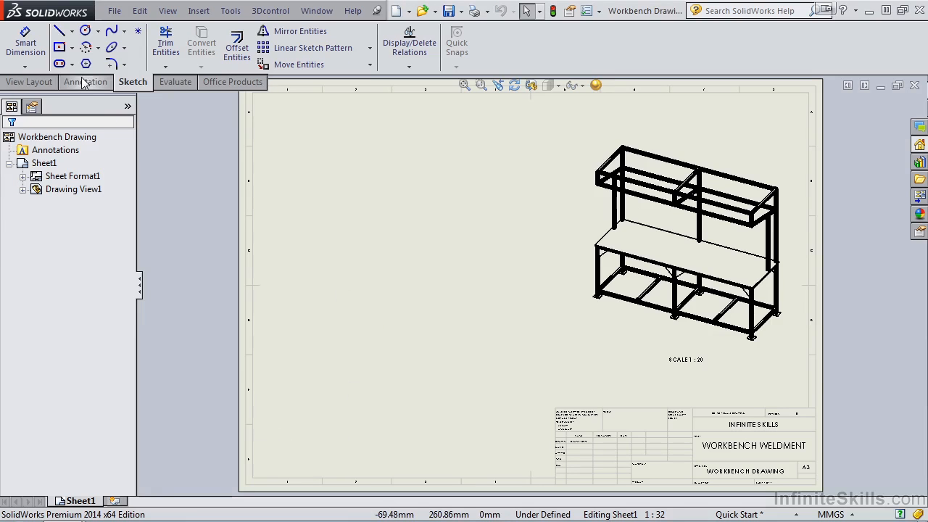
left_click(84, 83)
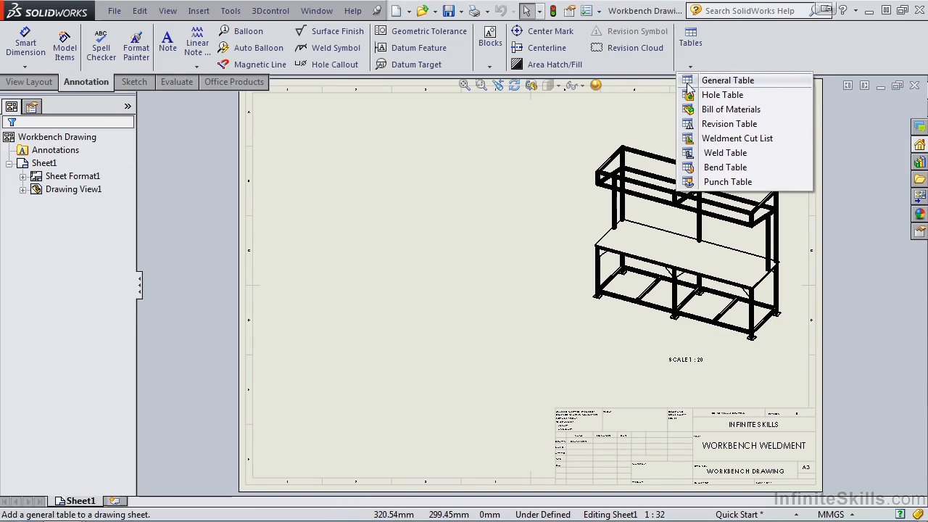
left_click(716, 157)
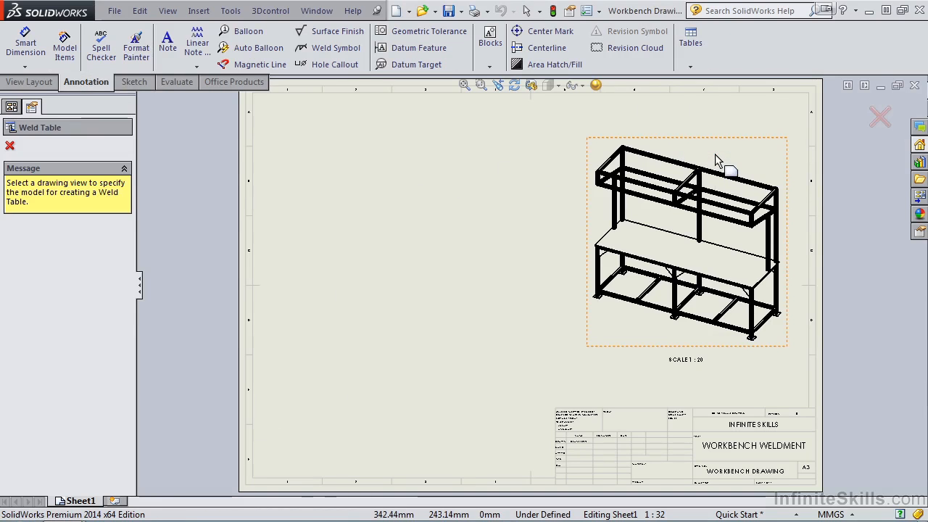
left_click(666, 176)
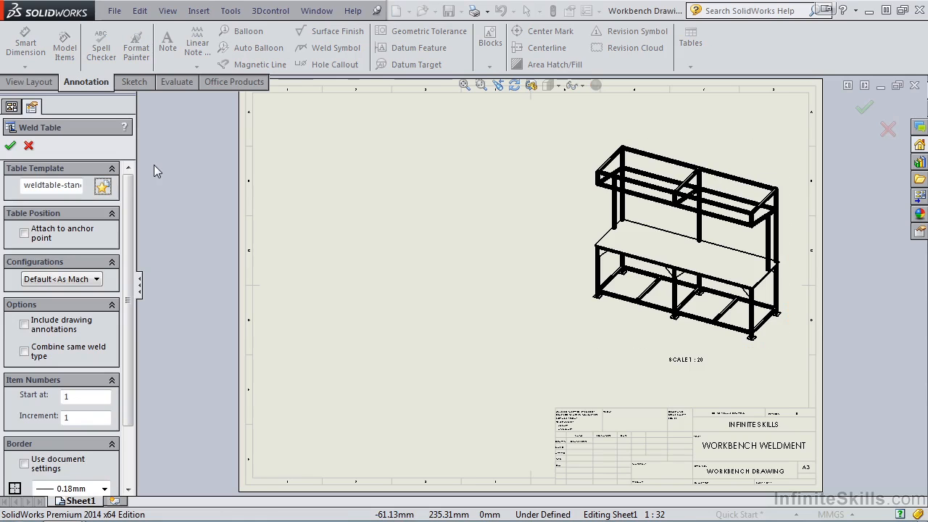
left_click(10, 146)
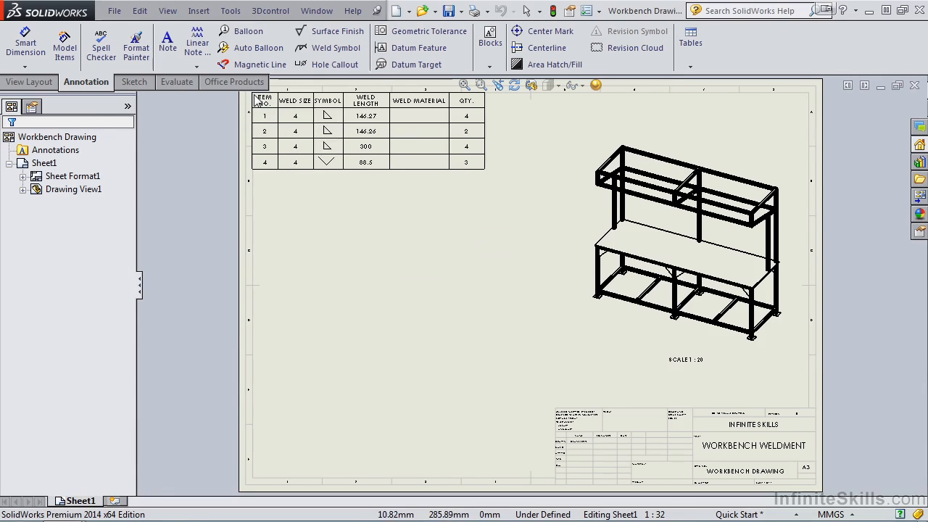
left_click(256, 100)
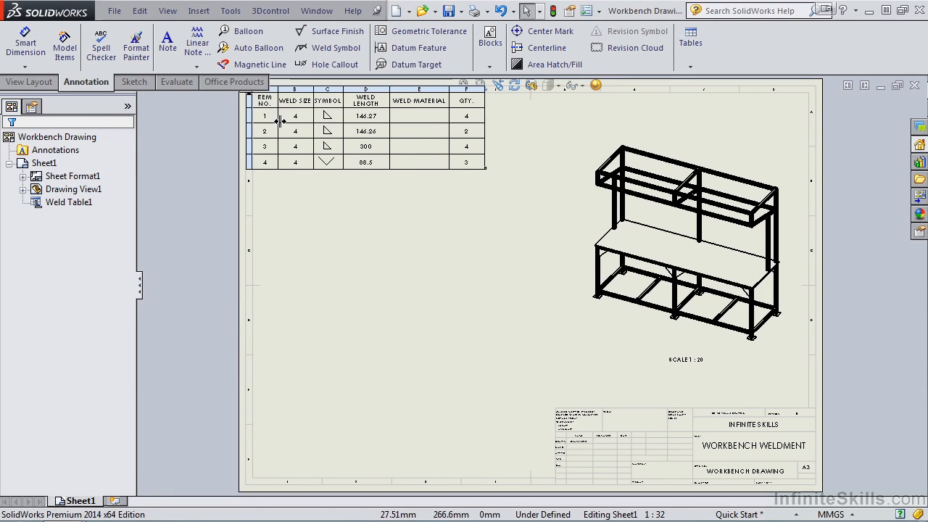
scroll(341, 109, "down", 2)
scroll(337, 98, "down", 3)
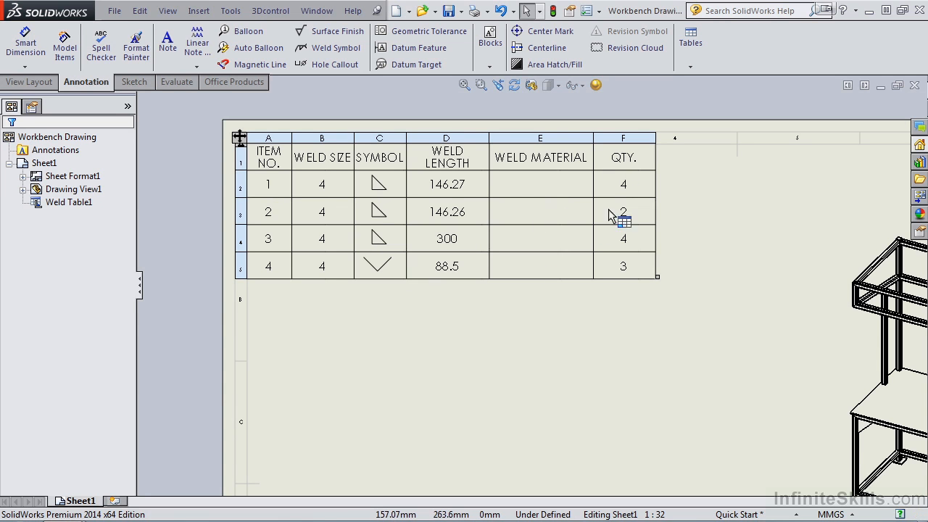
left_click(613, 264)
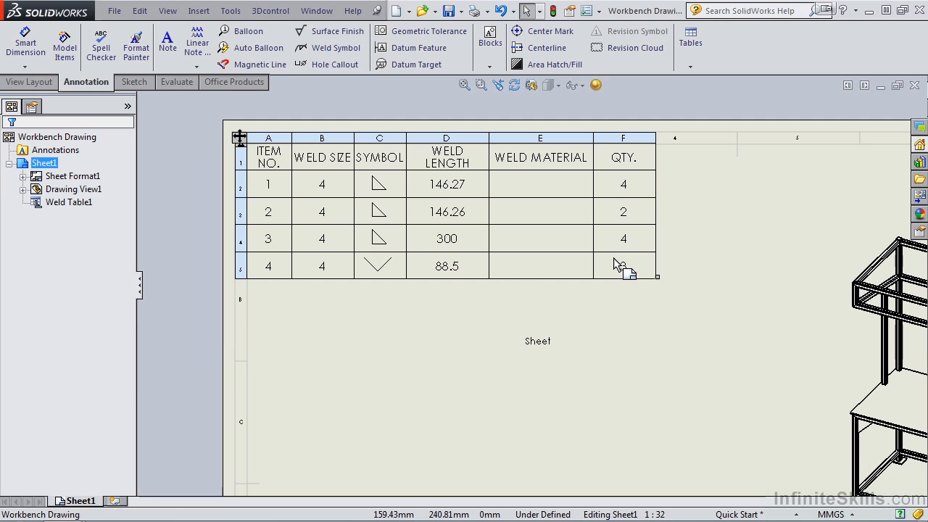